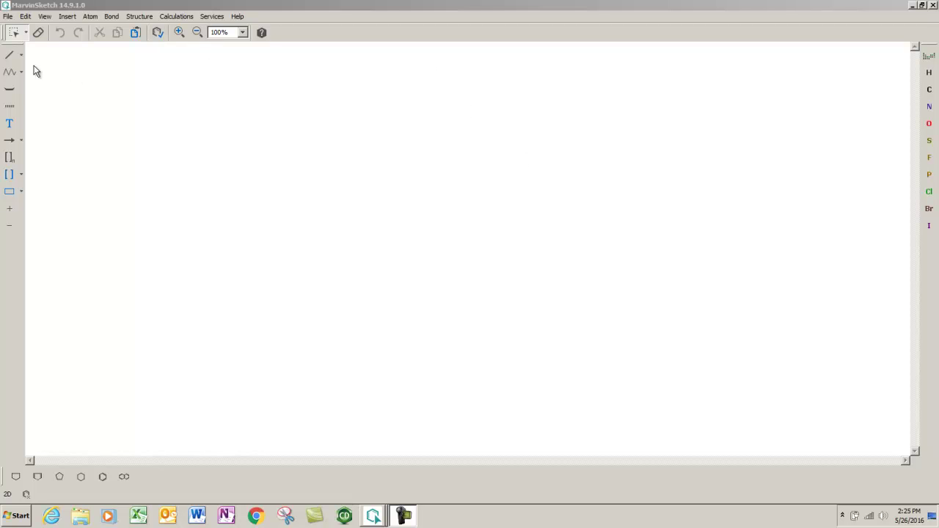
# - Draw a first single C–C bond and set the zoom to 150%
pyautogui.click(10, 55)
pyautogui.moveTo(83, 95)
pyautogui.mouseDown()
pyautogui.moveTo(85, 116)
pyautogui.moveTo(135, 134)
pyautogui.mouseUp()
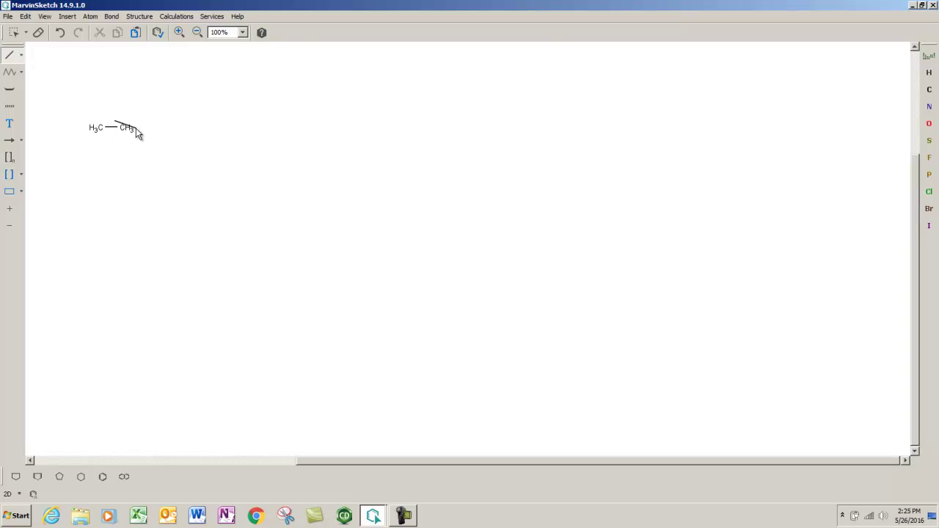
pyautogui.click(243, 33)
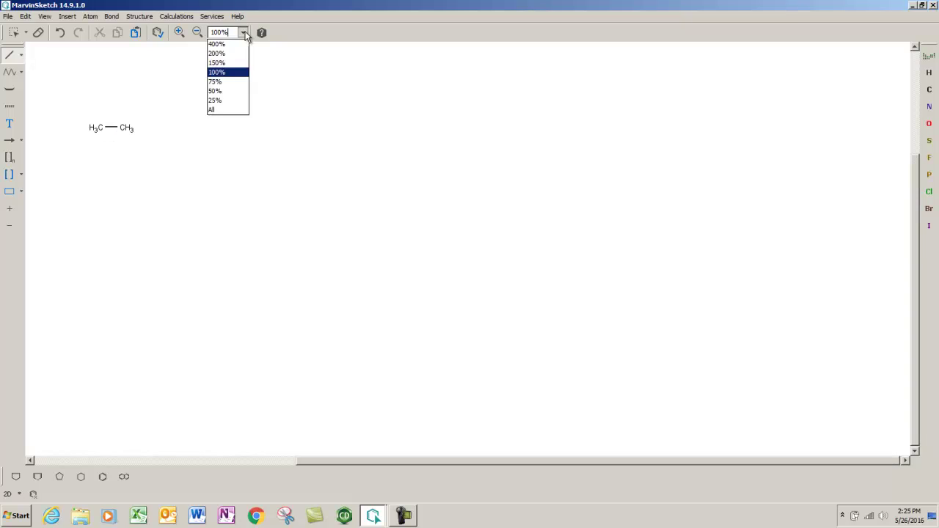
pyautogui.click(216, 63)
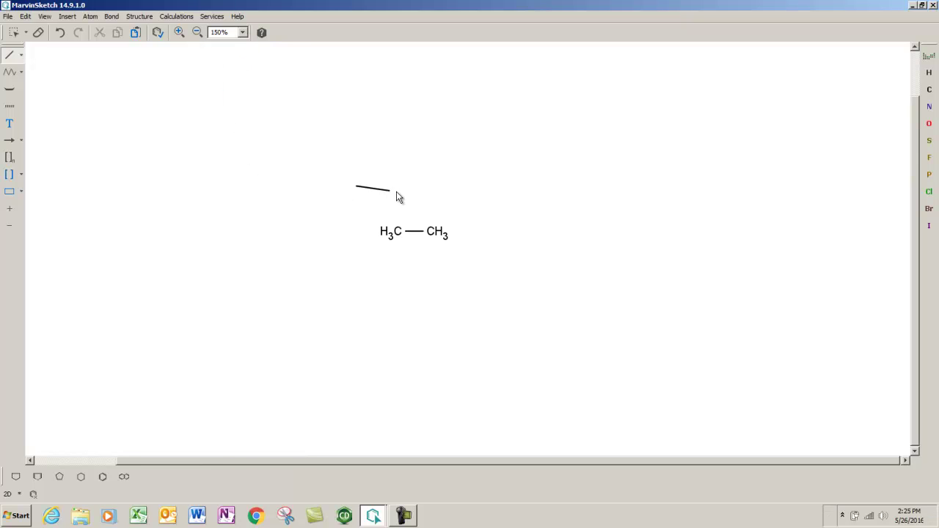
# - Move the ethane fragment to the upper left, undoing an accidental atom move
pyautogui.click(16, 34)
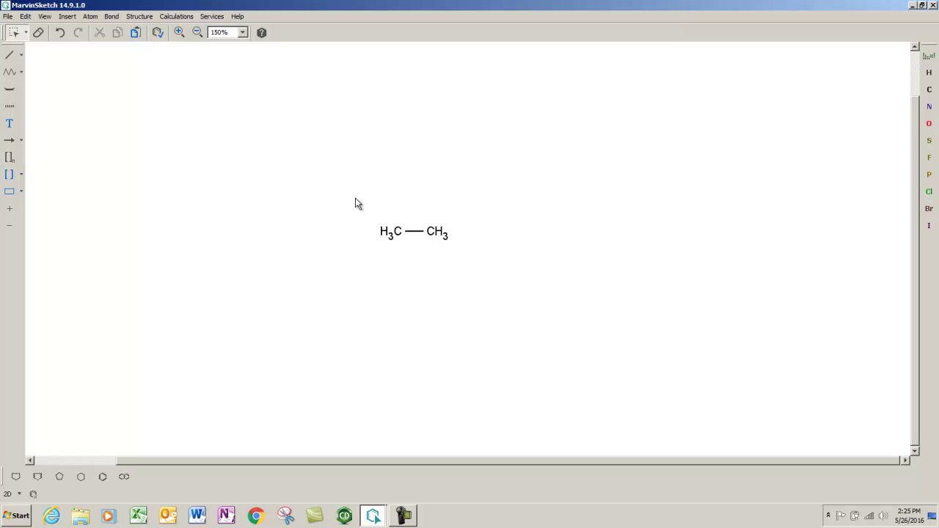
pyautogui.moveTo(358, 198); pyautogui.dragTo(481, 279)
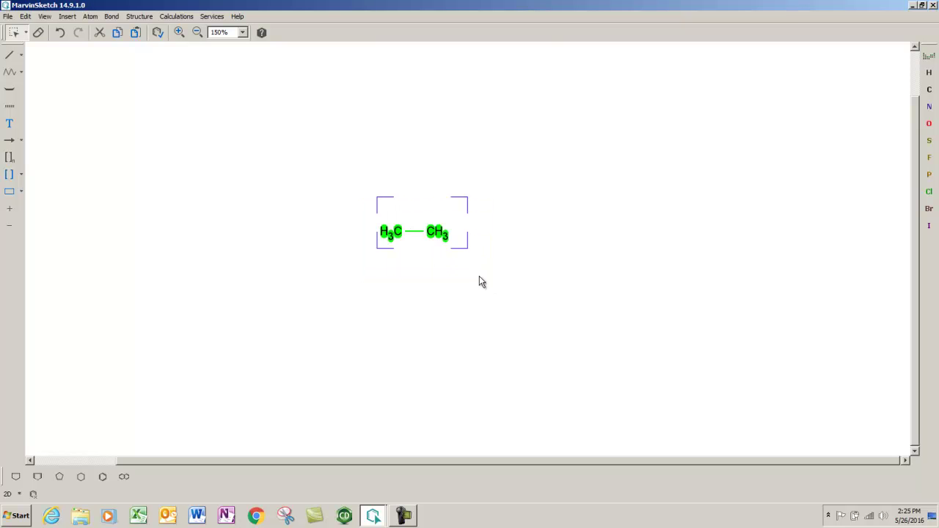
pyautogui.moveTo(431, 229)
pyautogui.mouseDown()
pyautogui.moveTo(132, 152)
pyautogui.moveTo(133, 140)
pyautogui.mouseUp()
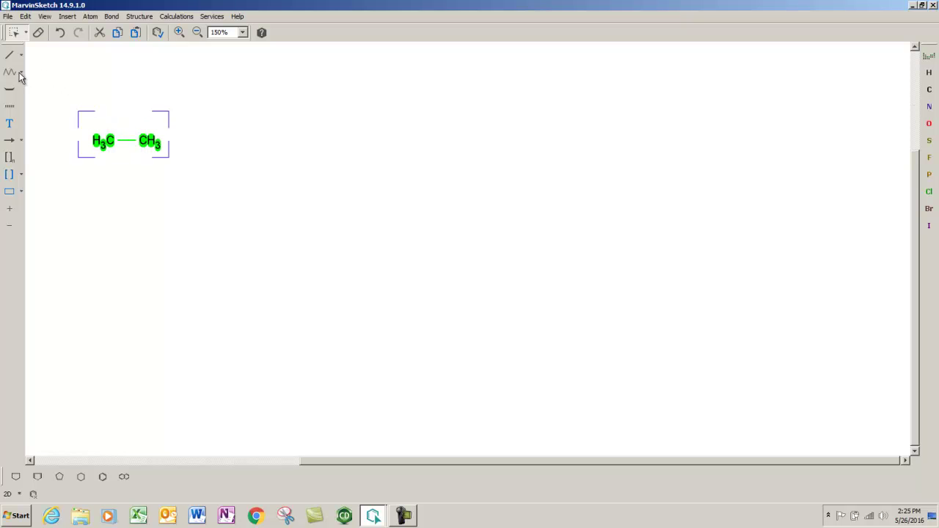
pyautogui.click(222, 61)
pyautogui.moveTo(148, 137)
pyautogui.mouseDown()
pyautogui.moveTo(150, 105)
pyautogui.moveTo(148, 141)
pyautogui.mouseUp()
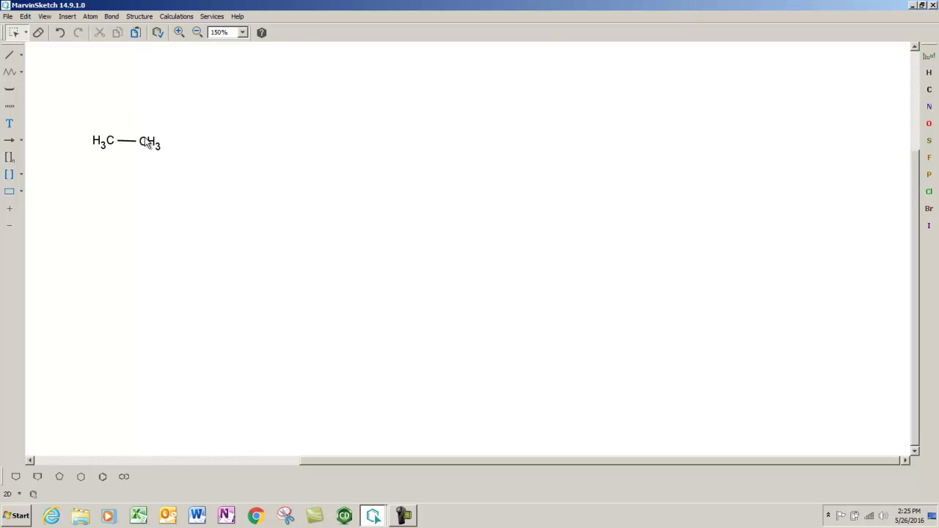
pyautogui.click(60, 32)
# - Add methyls above, below and right of the central carbon
pyautogui.click(5, 57)
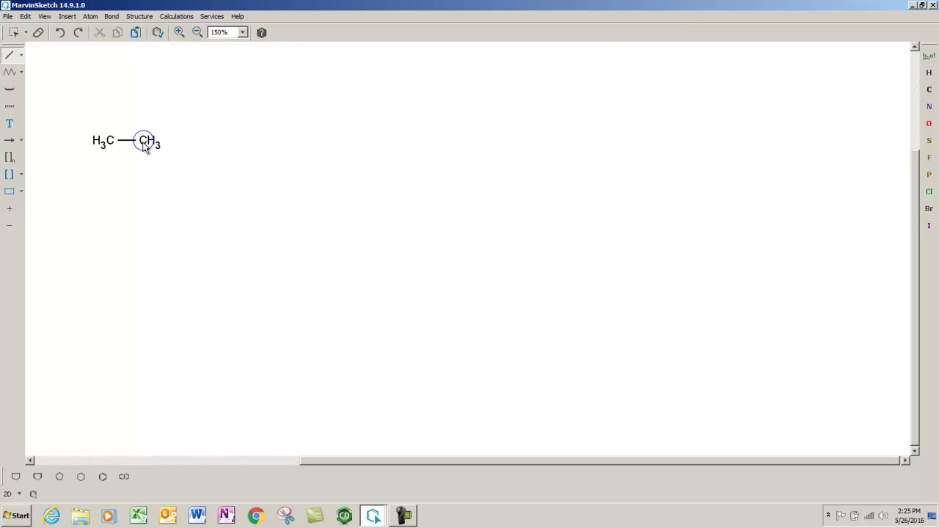
pyautogui.moveTo(144, 141); pyautogui.dragTo(144, 107)
pyautogui.moveTo(143, 140); pyautogui.dragTo(144, 173)
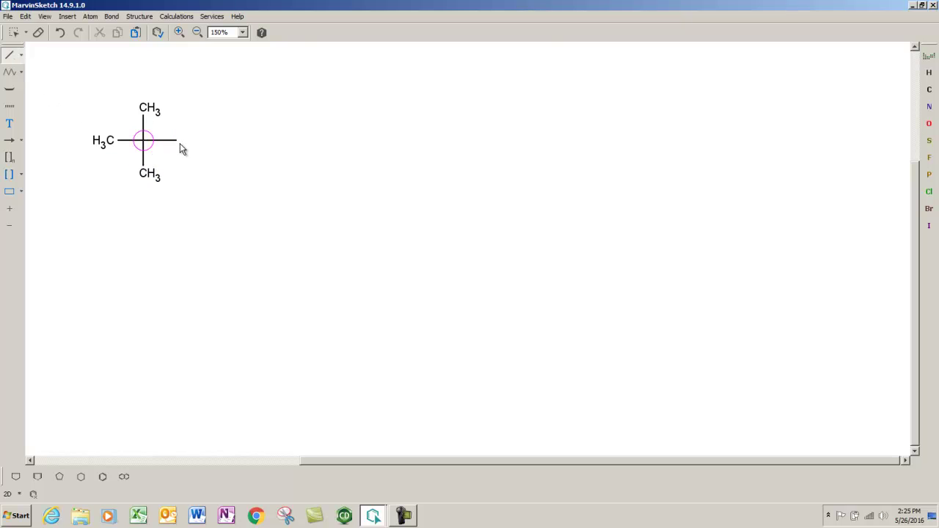
pyautogui.moveTo(182, 149); pyautogui.dragTo(183, 144)
# - Change the right methyl to oxygen and turn on lone-pair display
pyautogui.click(929, 123)
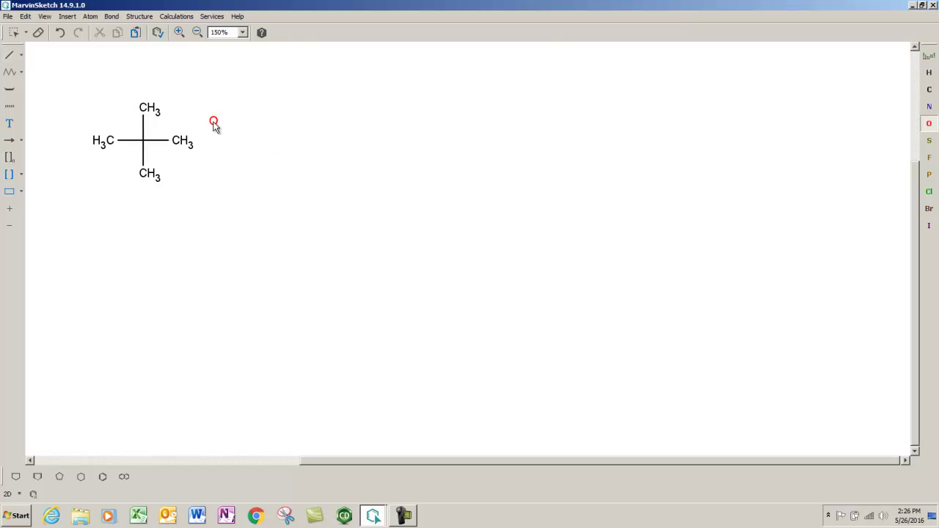
pyautogui.click(184, 142)
pyautogui.click(47, 17)
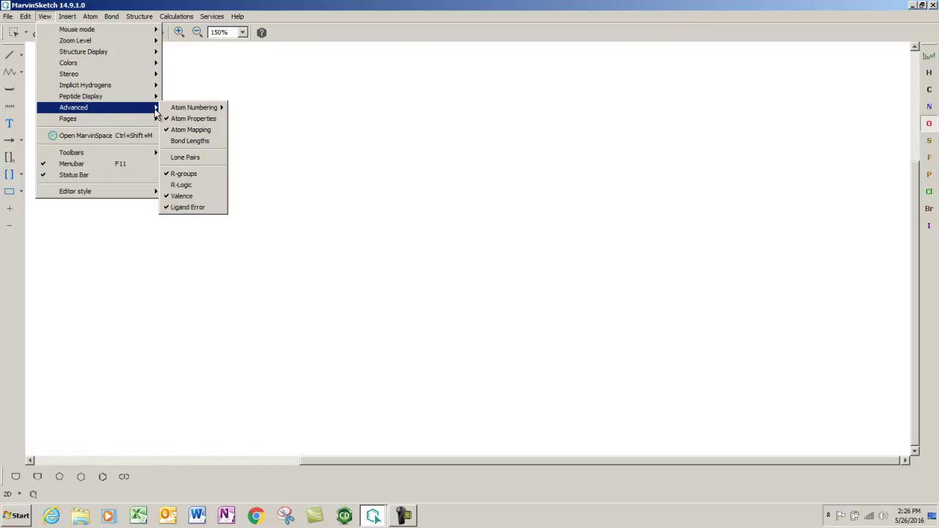
pyautogui.moveTo(73, 107)
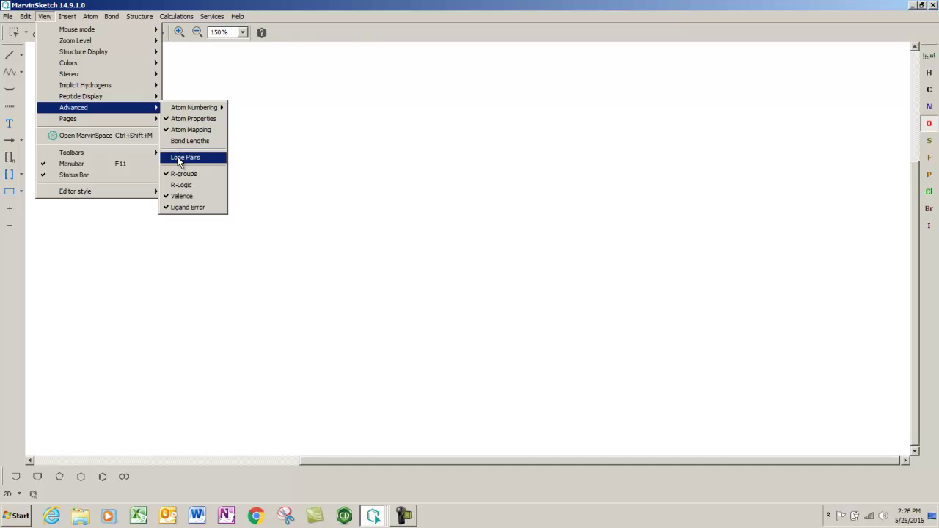
pyautogui.click(178, 158)
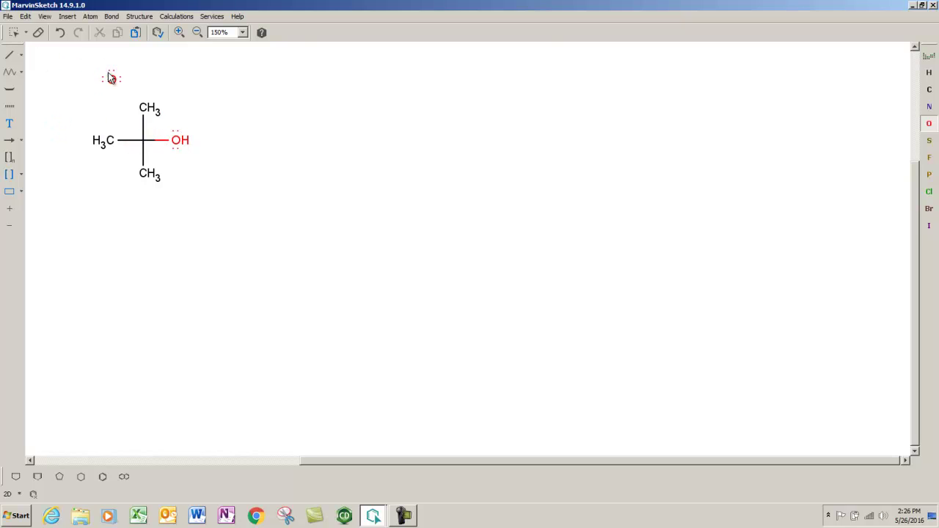
# - Make the oxygen atom a monovalent radical via Atom > Radical, then deselect it
pyautogui.click(12, 37)
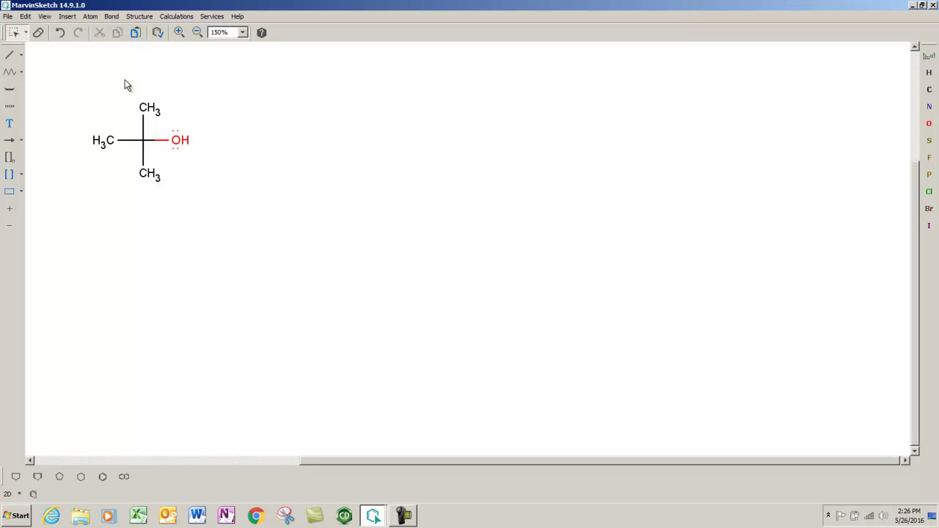
pyautogui.click(177, 144)
pyautogui.click(86, 19)
pyautogui.moveTo(114, 62)
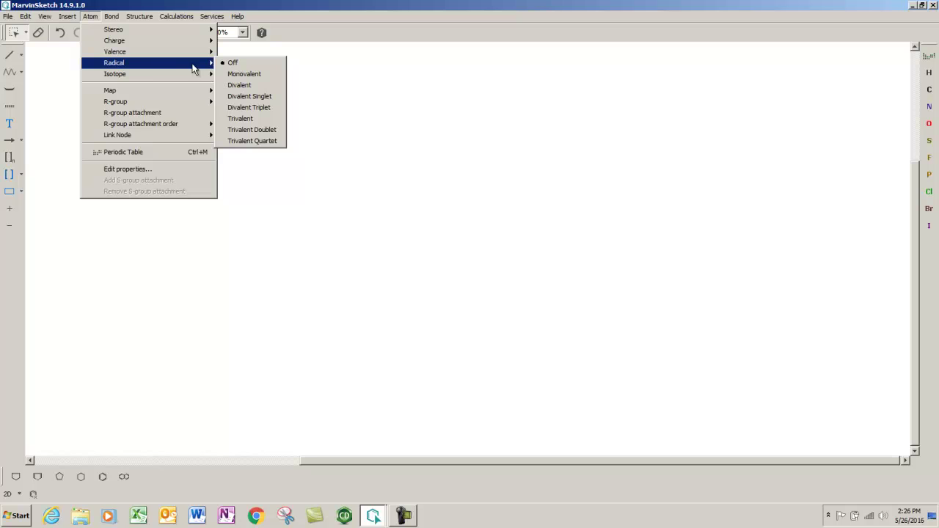
pyautogui.click(237, 74)
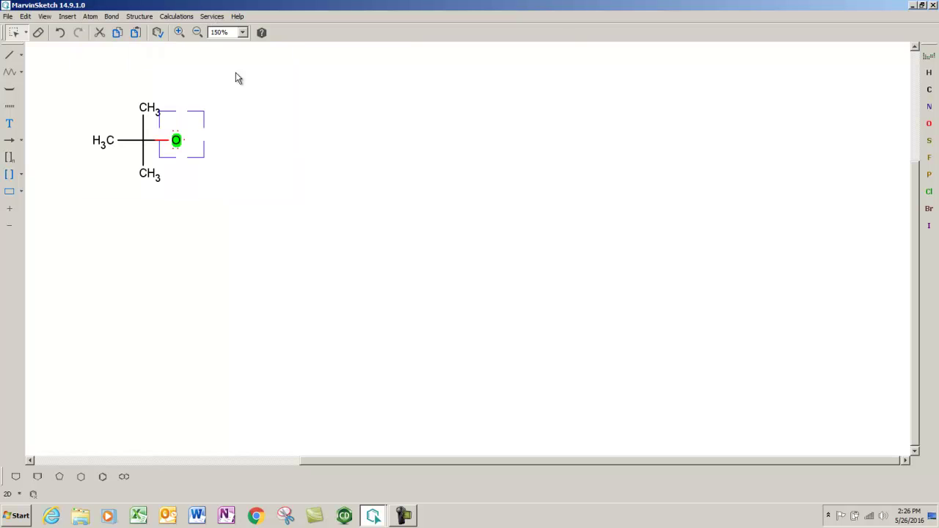
pyautogui.click(180, 207)
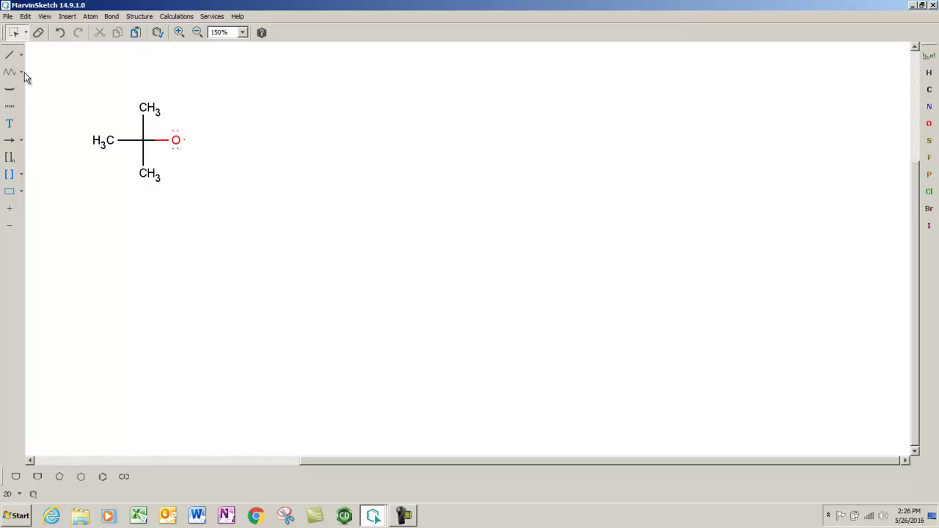
# - Draw a bond right of the oxygen and make one end bromine, forming H–Br
pyautogui.click(6, 60)
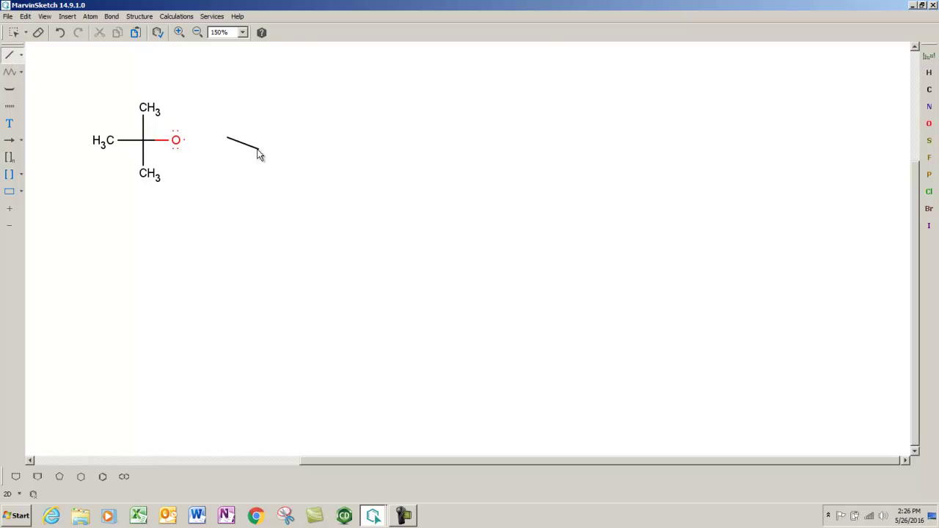
pyautogui.click(223, 130)
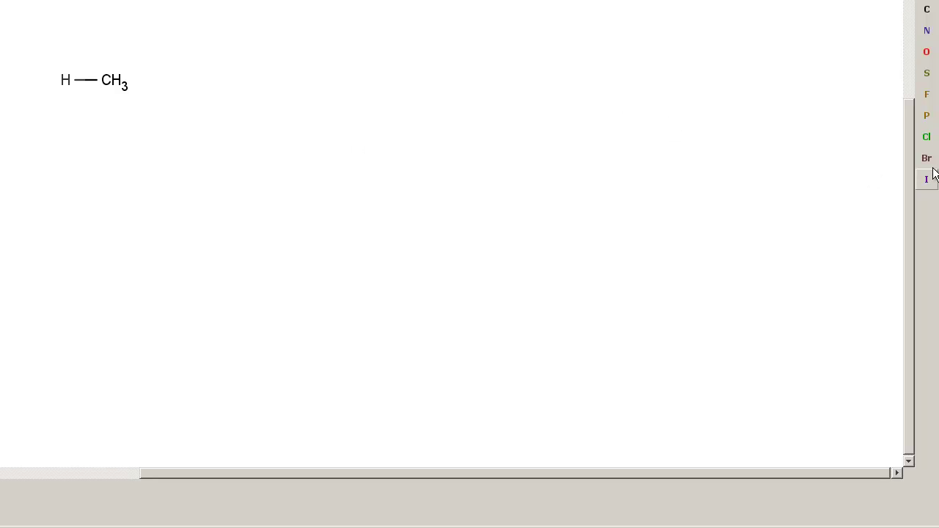
pyautogui.click(926, 158)
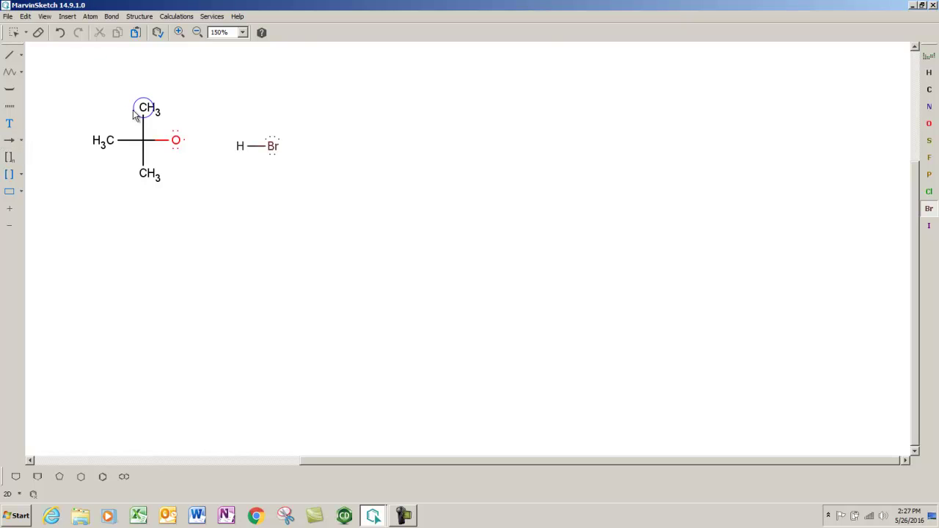
# - Draw a single-electron curved arrow from the oxygen radical into the O–H gap
pyautogui.click(67, 17)
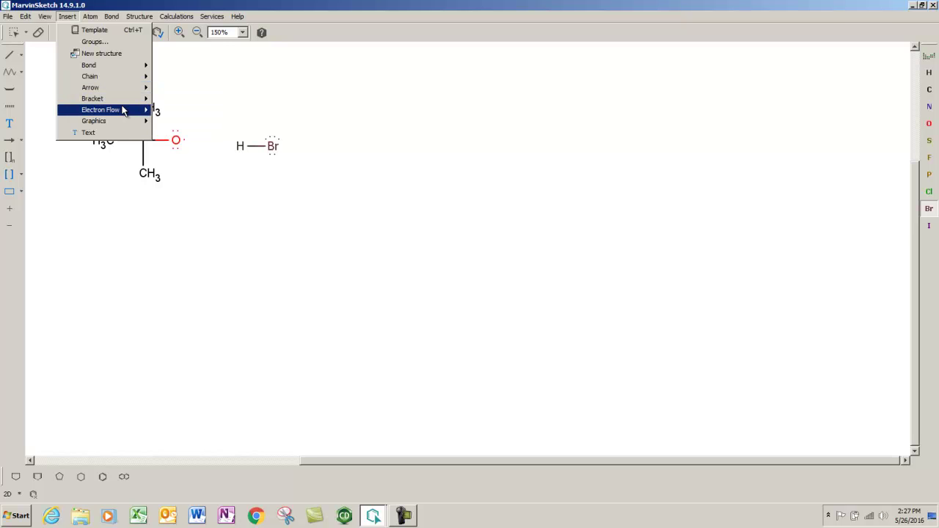
pyautogui.moveTo(102, 110)
pyautogui.click(165, 110)
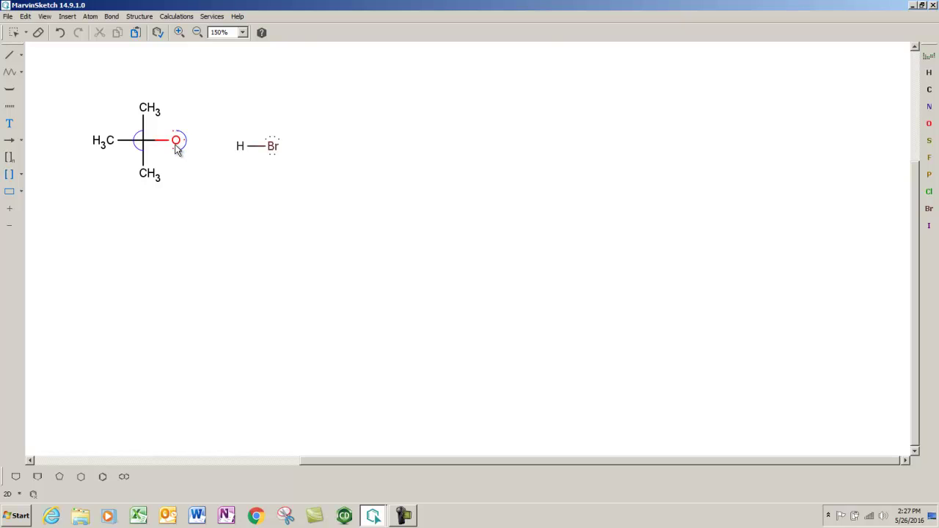
pyautogui.moveTo(177, 146); pyautogui.dragTo(227, 149)
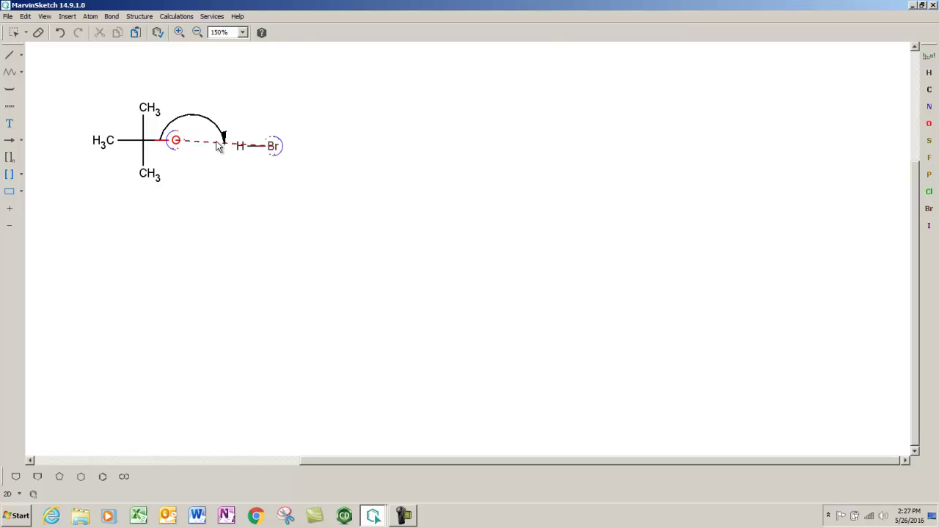
pyautogui.moveTo(227, 149)
pyautogui.mouseDown()
pyautogui.moveTo(246, 156)
pyautogui.moveTo(191, 148)
pyautogui.moveTo(209, 153)
pyautogui.mouseUp()
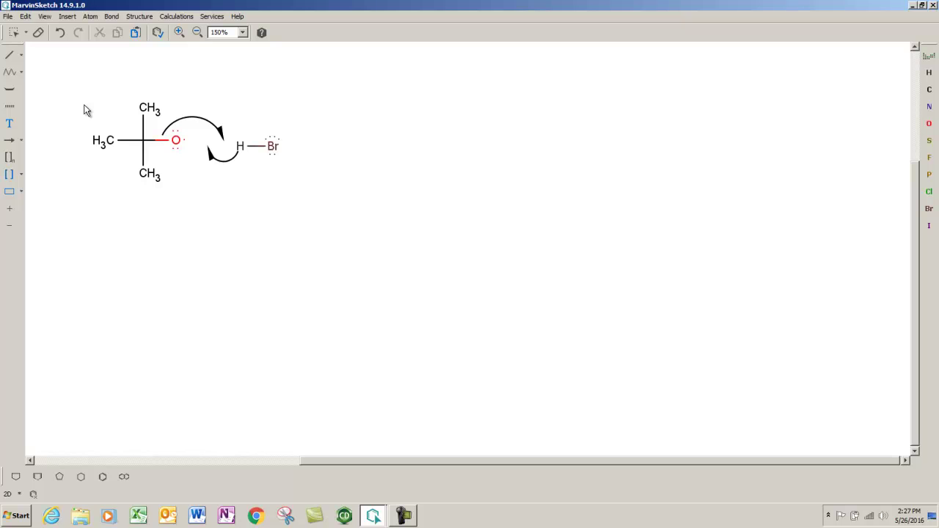
# - Draw a single-electron curved arrow from the H–Br bond onto bromine
pyautogui.click(67, 16)
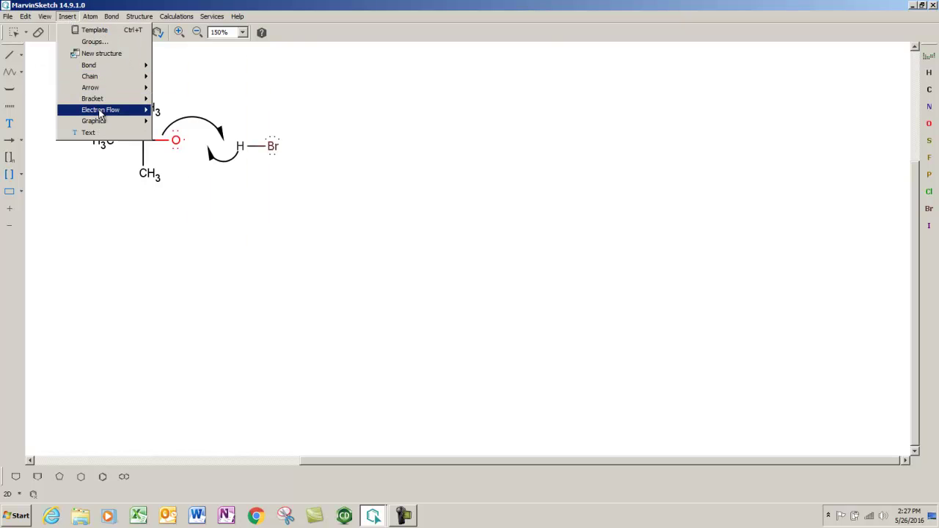
pyautogui.moveTo(101, 109)
pyautogui.click(167, 112)
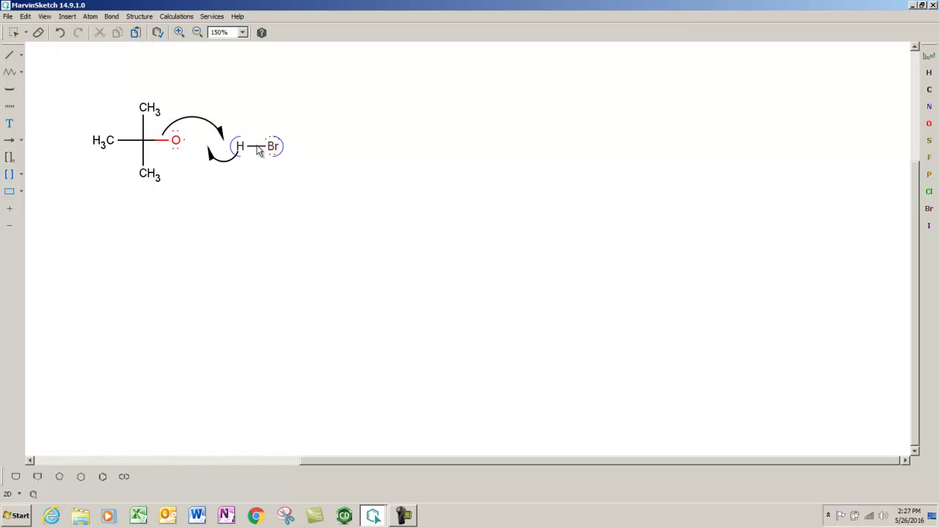
pyautogui.moveTo(258, 150)
pyautogui.mouseDown()
pyautogui.moveTo(286, 167)
pyautogui.moveTo(286, 150)
pyautogui.moveTo(267, 151)
pyautogui.mouseUp()
# - Draw a single reaction arrow to the right of H–Br
pyautogui.click(22, 141)
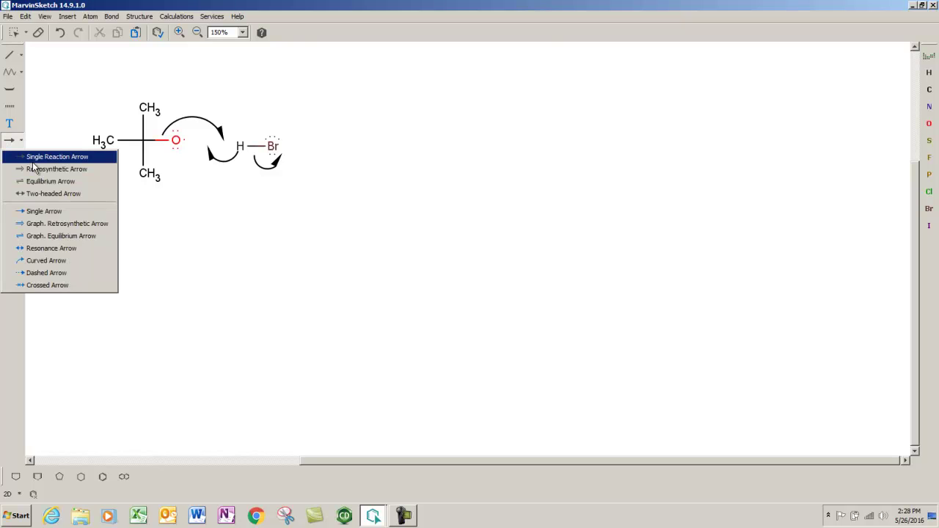
pyautogui.click(42, 213)
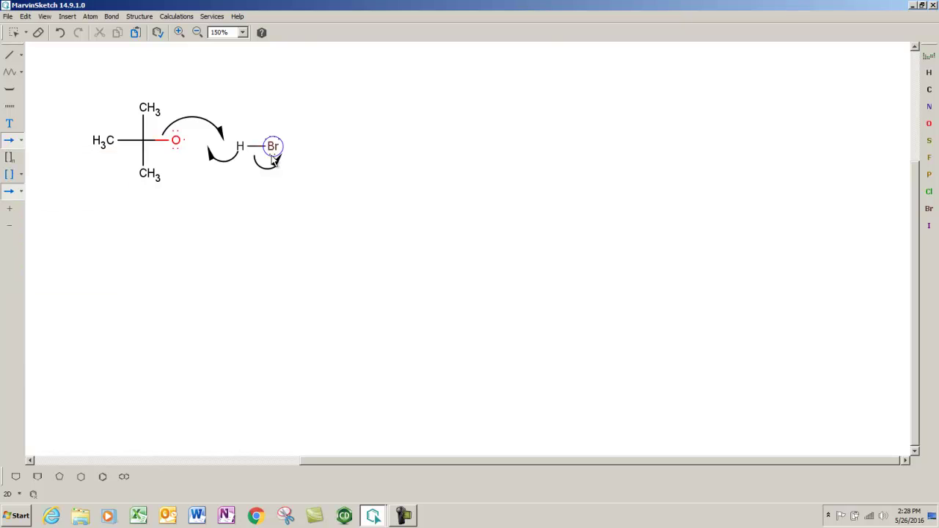
pyautogui.moveTo(320, 151); pyautogui.dragTo(391, 156)
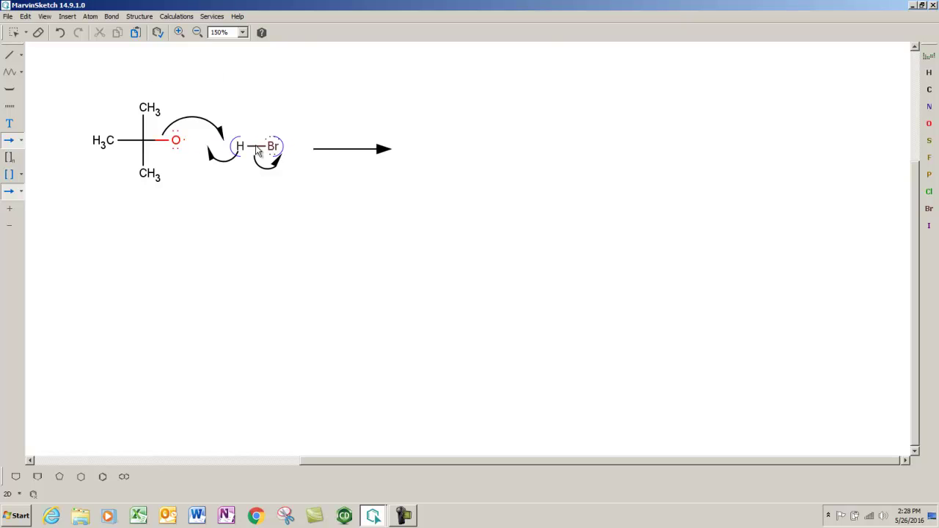
pyautogui.click(10, 56)
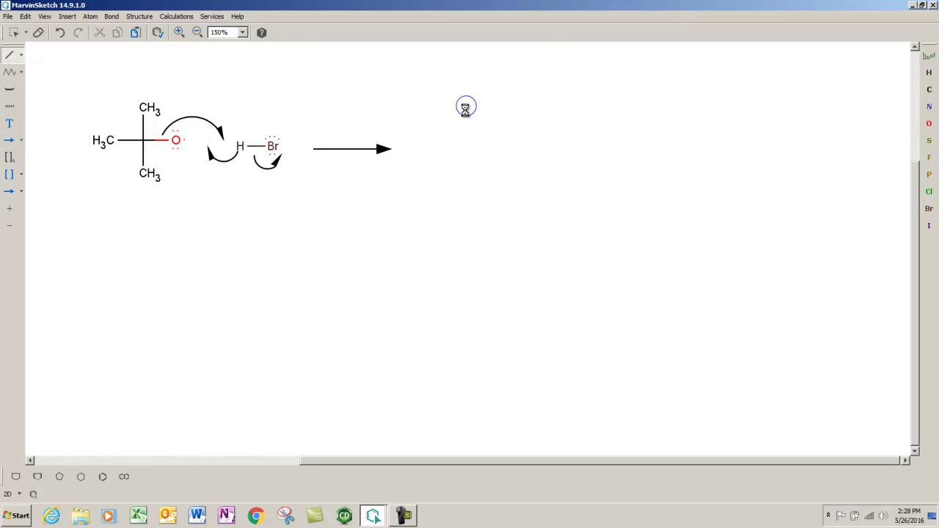
# - Draw the tert-butanol product with an OH group, and place a bromine atom beside it
pyautogui.moveTo(465, 108)
pyautogui.mouseDown()
pyautogui.moveTo(461, 144)
pyautogui.moveTo(432, 143)
pyautogui.moveTo(462, 169)
pyautogui.mouseUp()
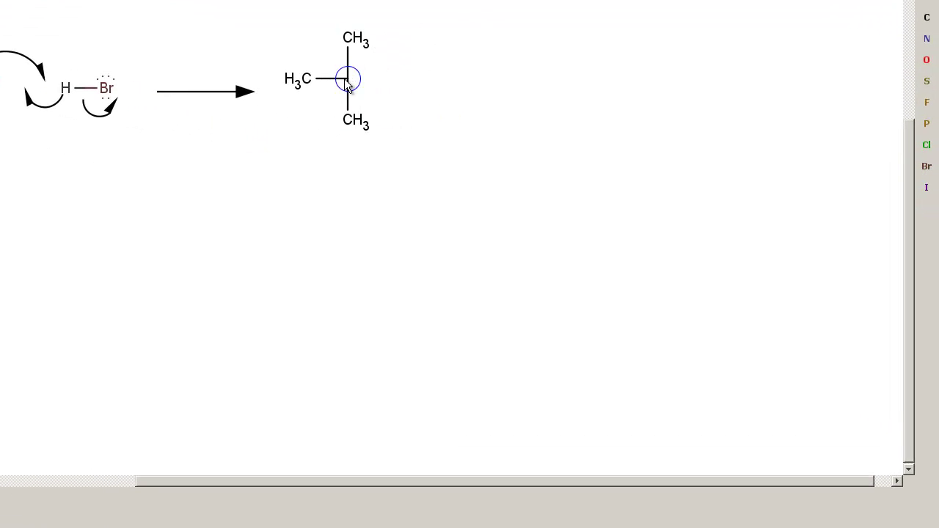
pyautogui.moveTo(348, 78); pyautogui.dragTo(402, 75)
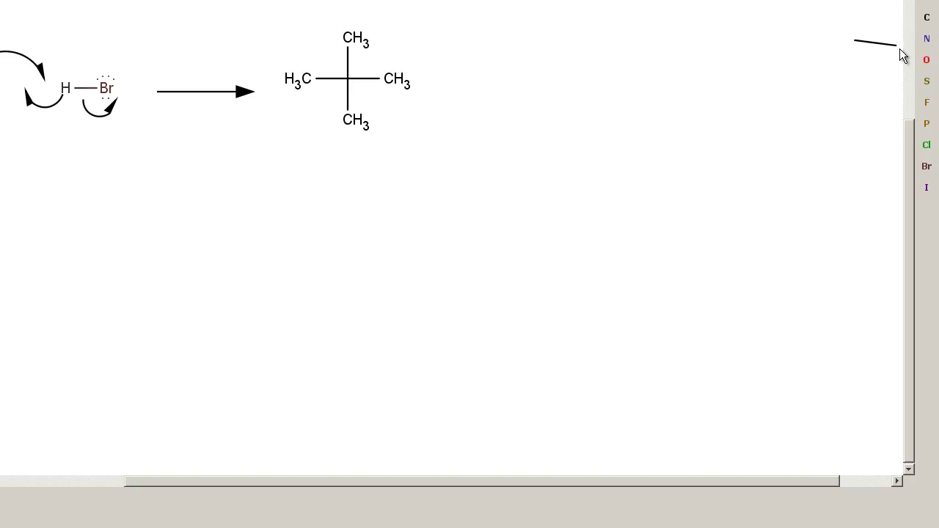
pyautogui.click(926, 60)
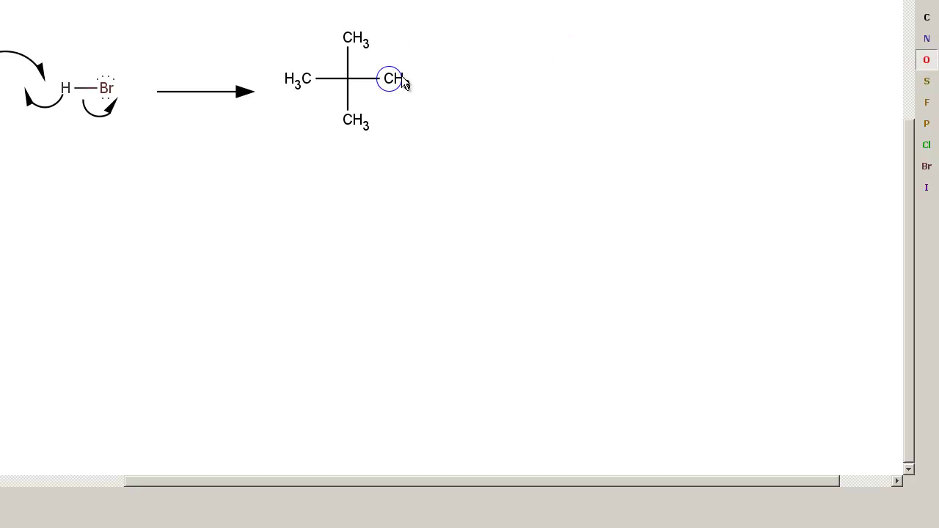
pyautogui.moveTo(552, 176)
pyautogui.mouseDown()
pyautogui.moveTo(22, 85)
pyautogui.moveTo(592, 164)
pyautogui.mouseUp()
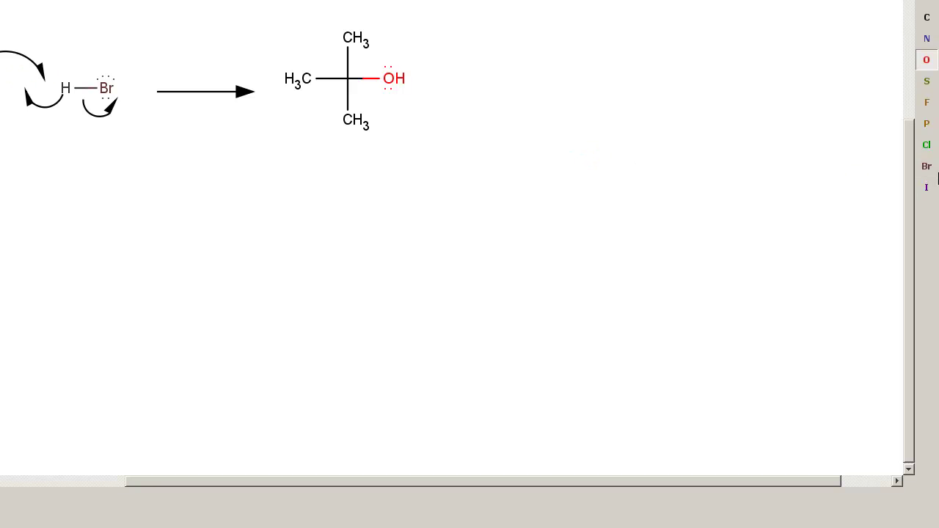
pyautogui.moveTo(928, 171)
pyautogui.mouseDown()
pyautogui.moveTo(648, 114)
pyautogui.moveTo(433, 94)
pyautogui.mouseUp()
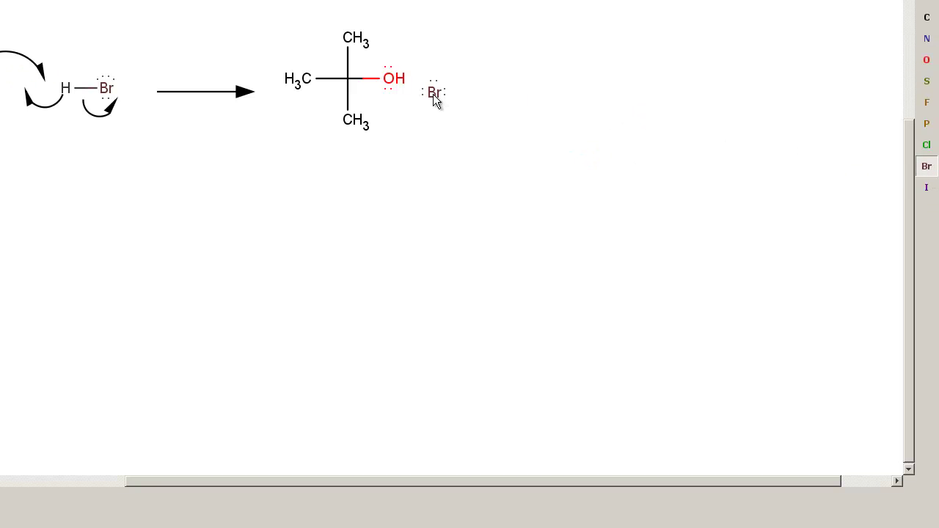
pyautogui.click(464, 77)
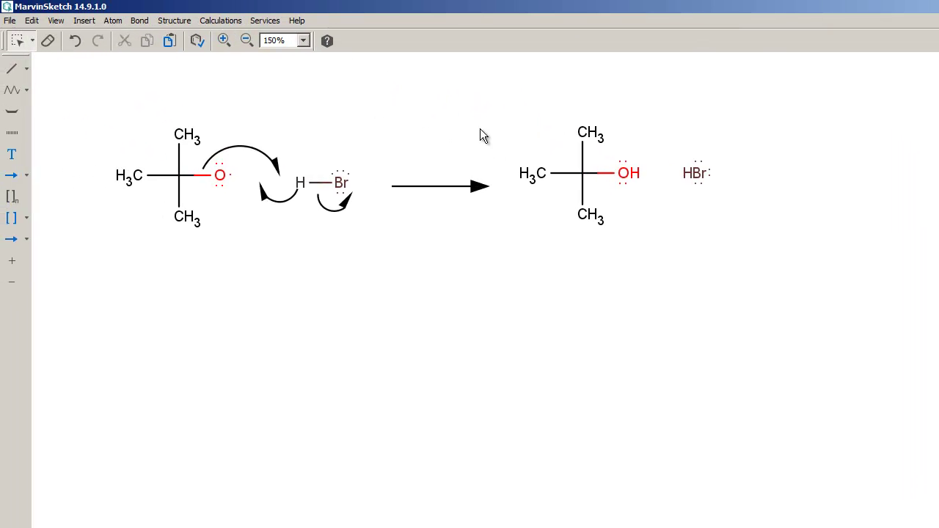
# - Make the product bromine a monovalent radical, then deselect it
pyautogui.click(701, 180)
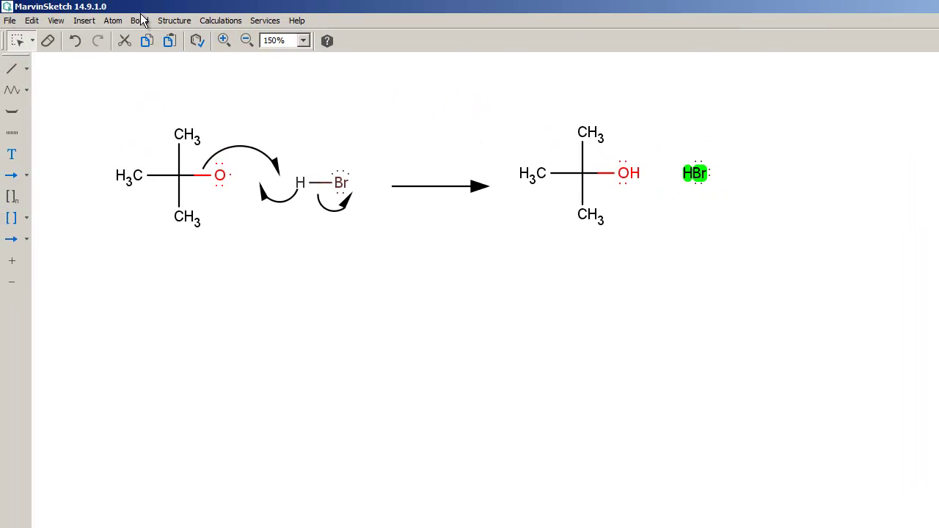
pyautogui.click(113, 21)
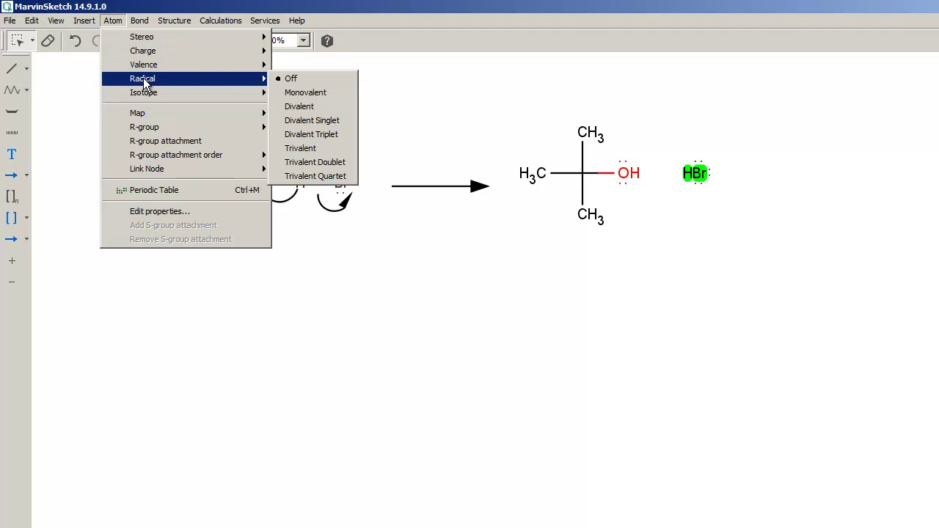
pyautogui.moveTo(142, 79)
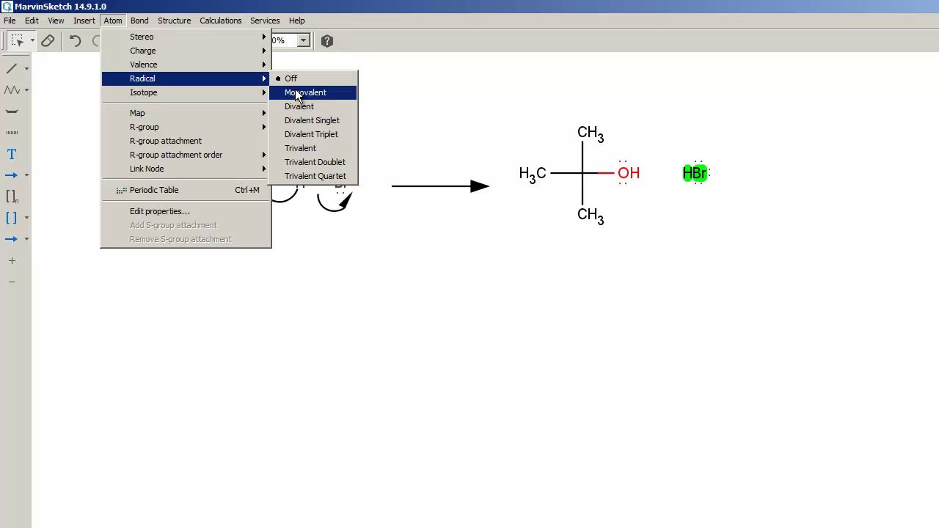
pyautogui.click(296, 89)
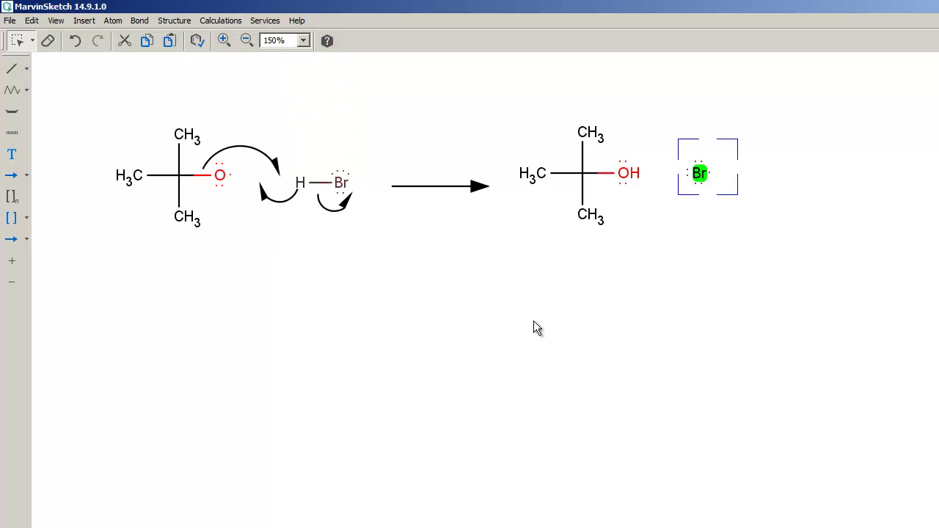
pyautogui.click(147, 147)
# - Add '+' text labels between the reactants and between tert-butanol and Br radical
pyautogui.click(12, 157)
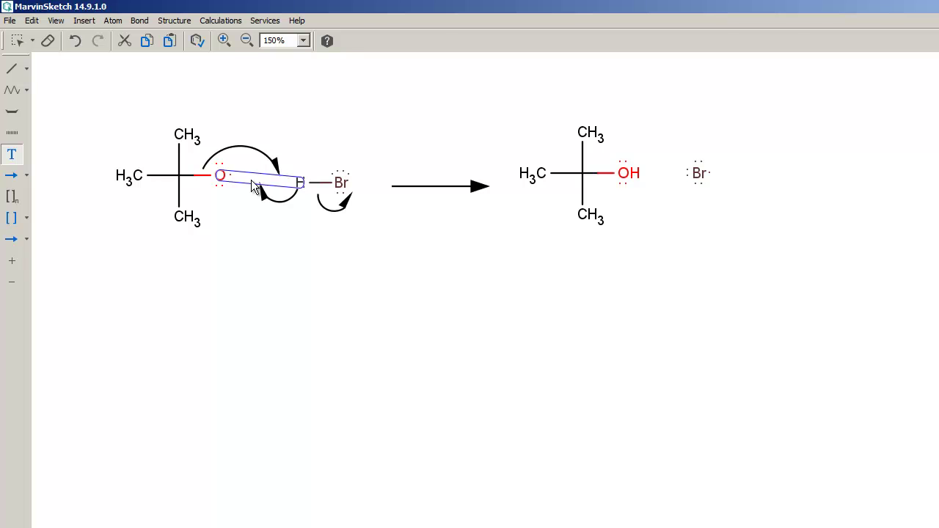
pyautogui.click(248, 219)
pyautogui.write('+')
pyautogui.click(658, 199)
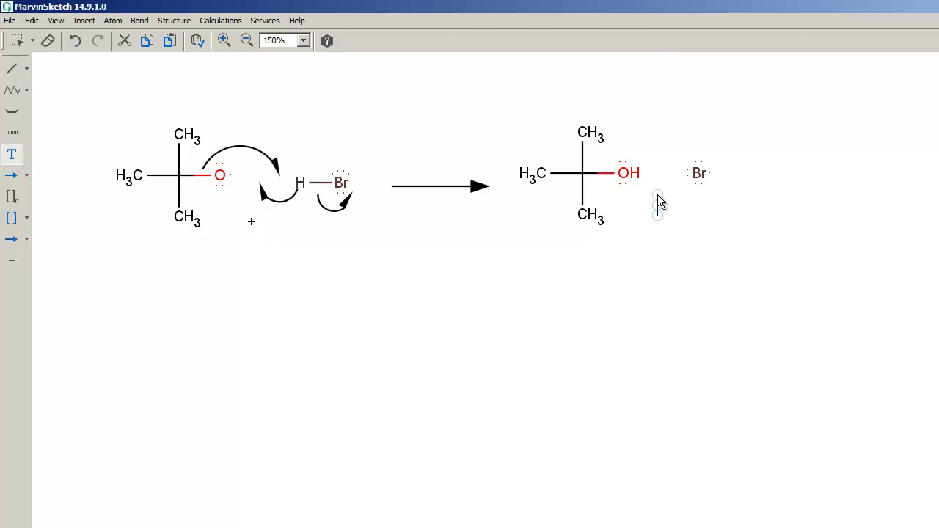
pyautogui.write('+')
pyautogui.click(808, 228)
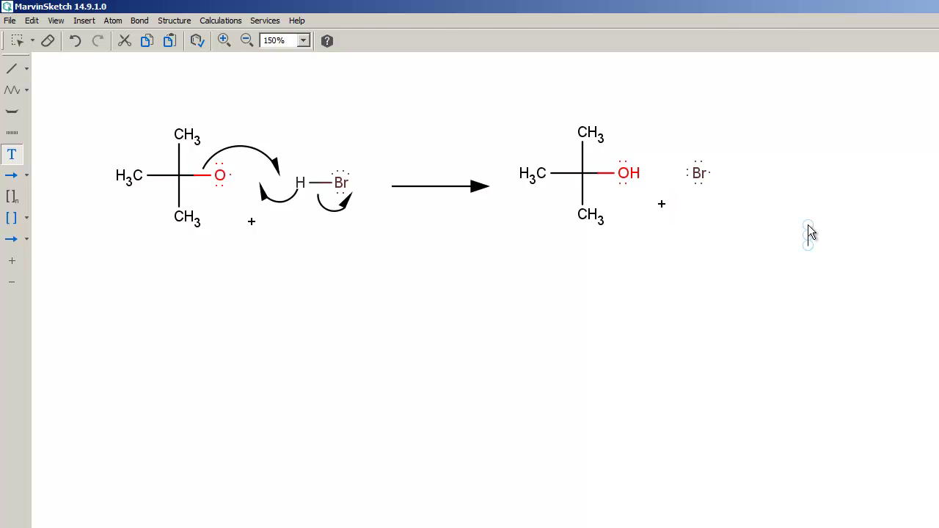